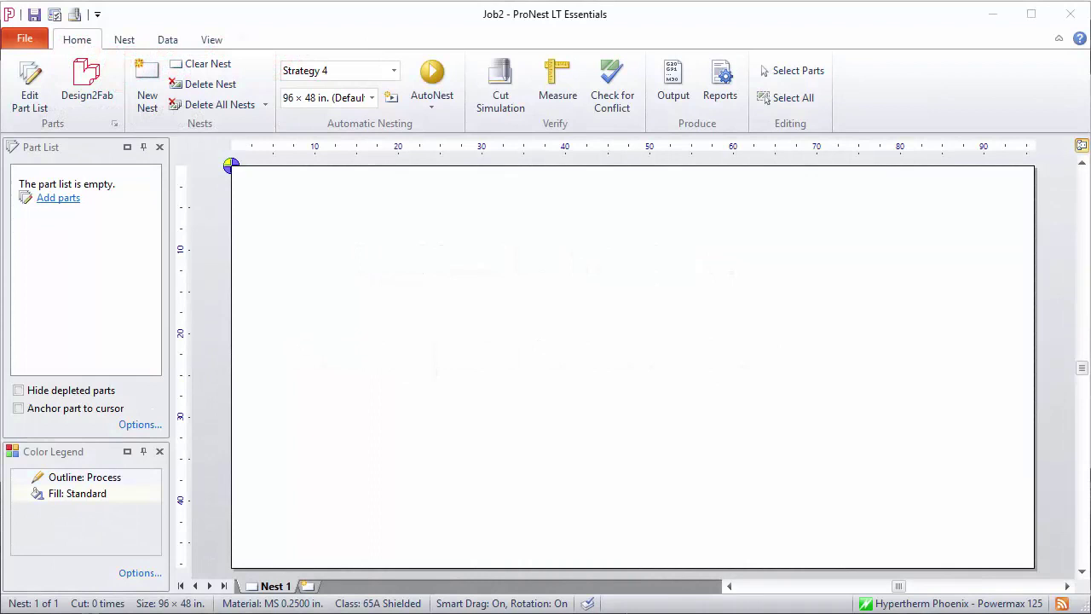
- Open the part list for editing and view the subfolders of the Examples folder
left_click(30, 79)
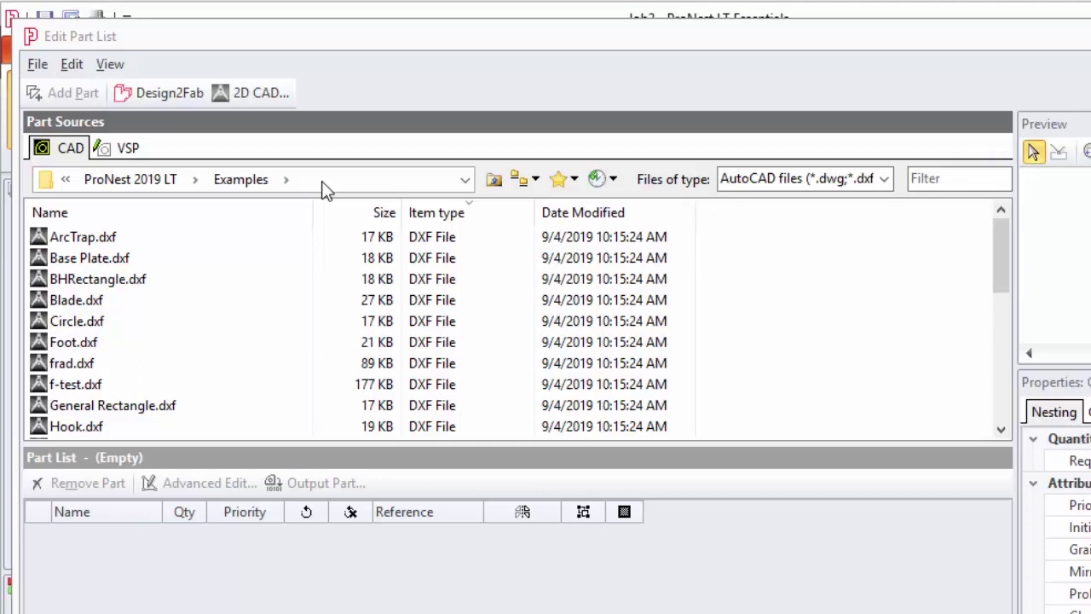
left_click(65, 180)
mouse_move(286, 179)
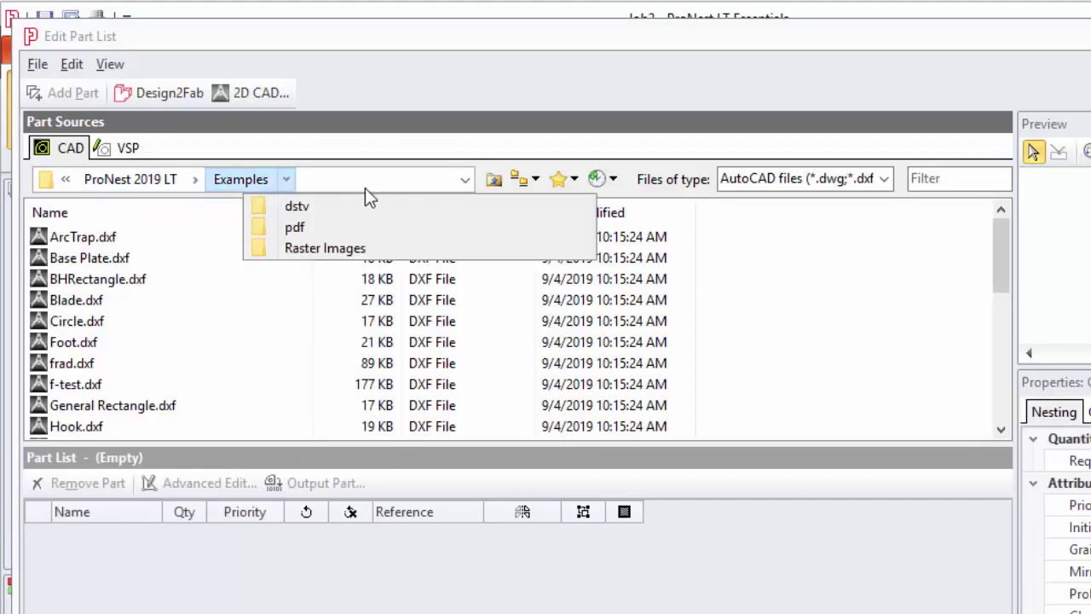
left_click(475, 160)
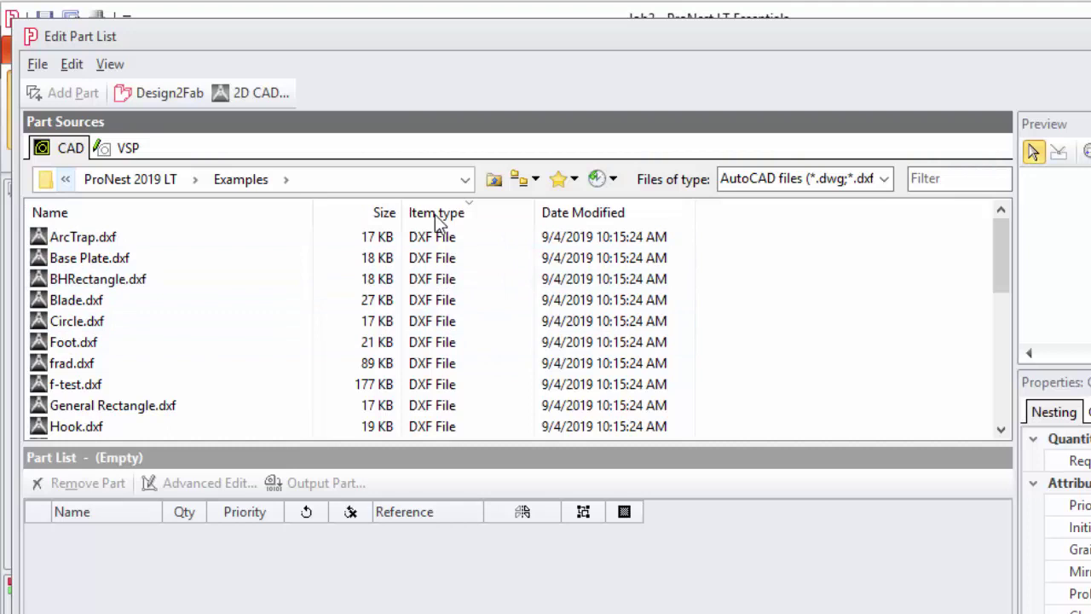
- Switch the part source file type to CAM files (*.cam) and back to AutoCAD files (*.dwg;*.dxf)
left_click(886, 179)
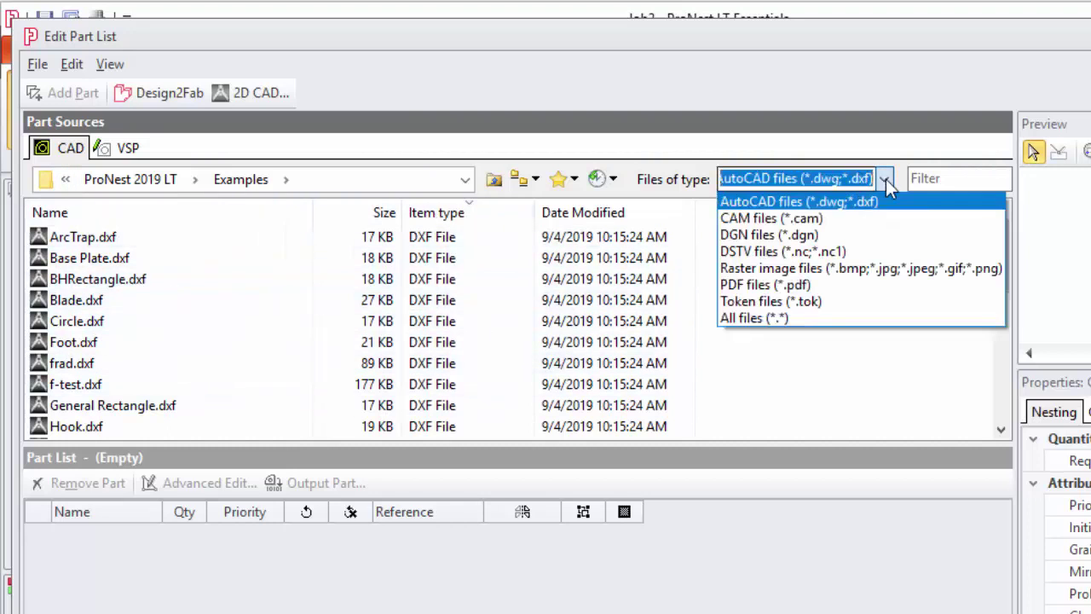
left_click(827, 215)
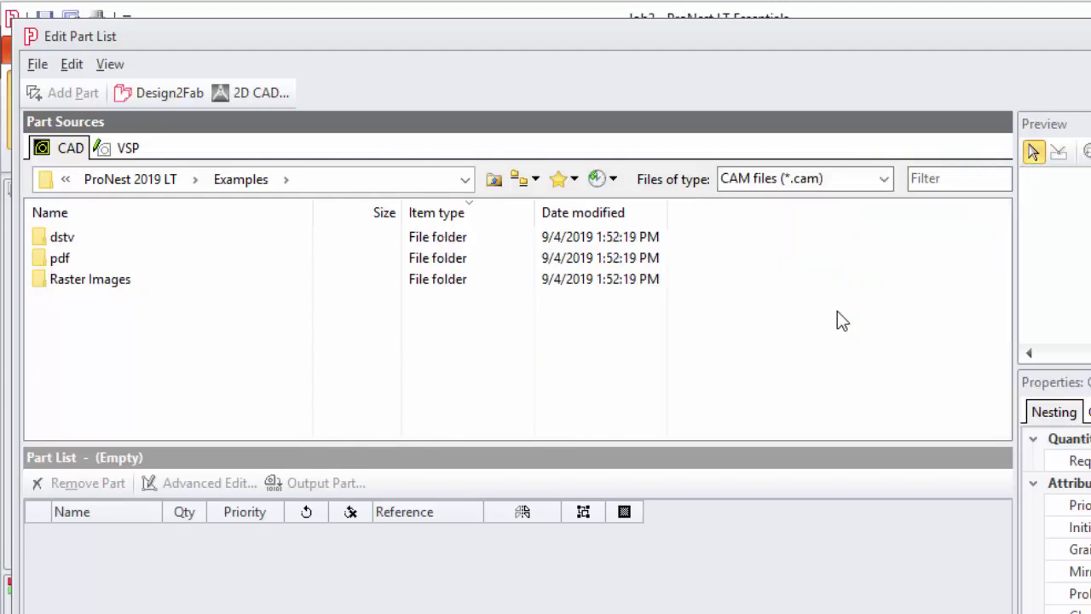
left_click(885, 179)
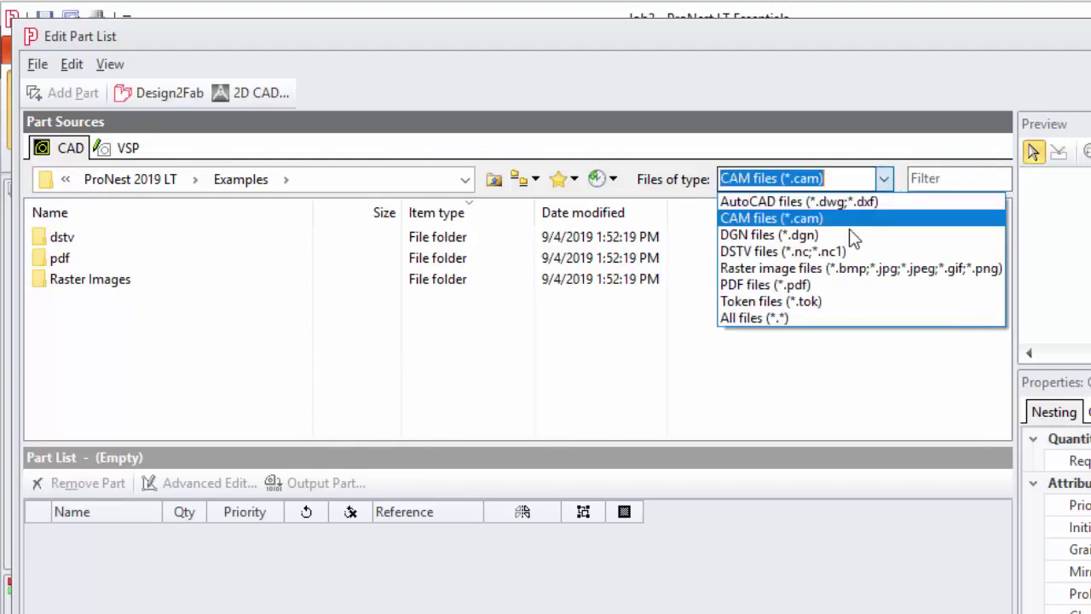
left_click(856, 202)
- Filter the part source files by "base" and clear the filter again
left_click(944, 180)
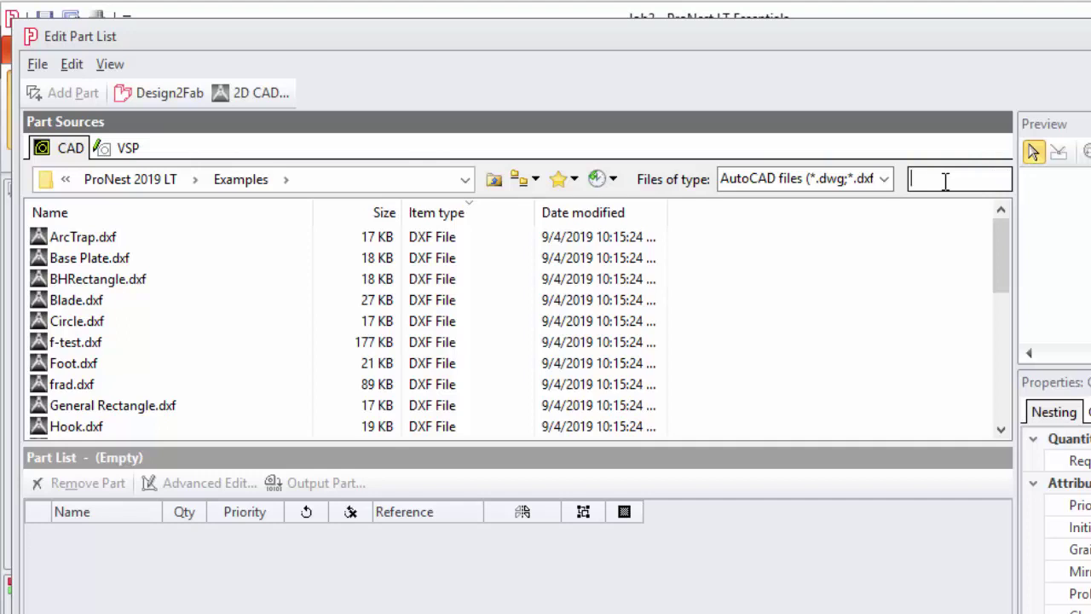
type("base")
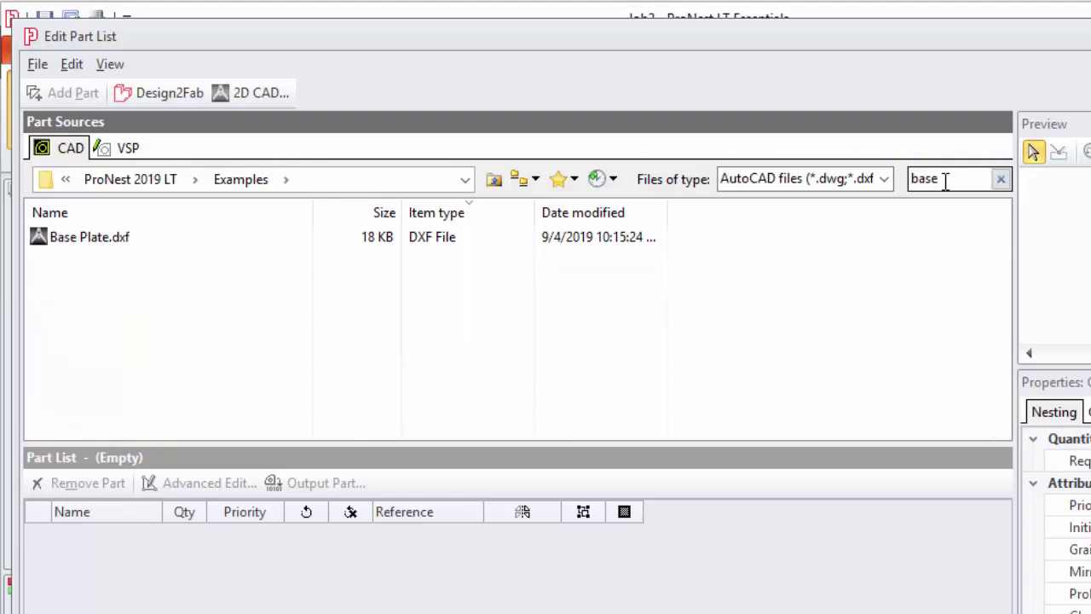
left_click(1001, 178)
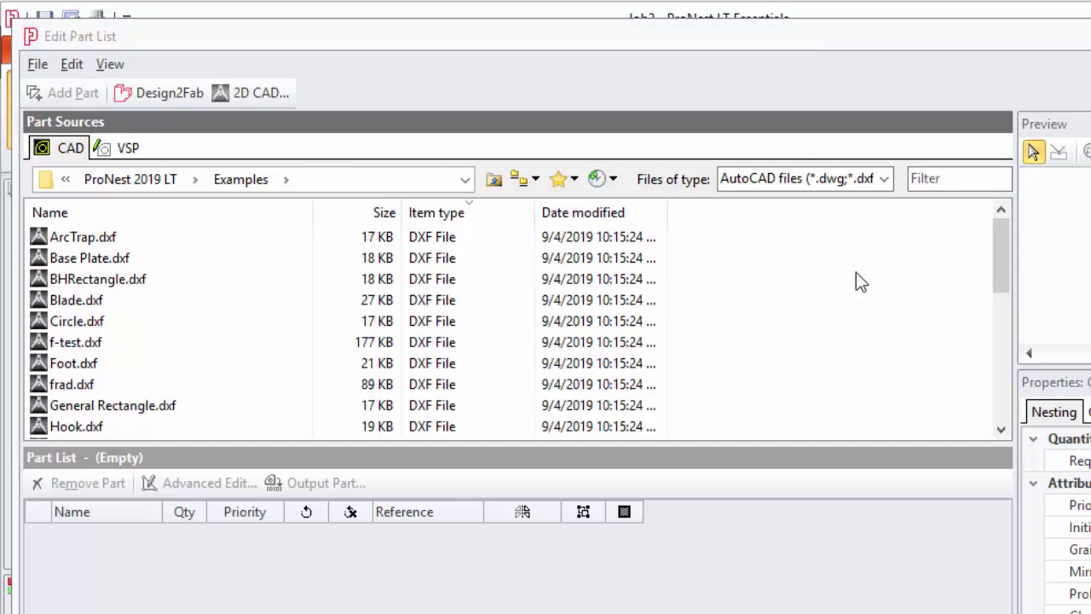
- Open the pdf subfolder of the Examples folder and add it to the favorites
left_click(575, 179)
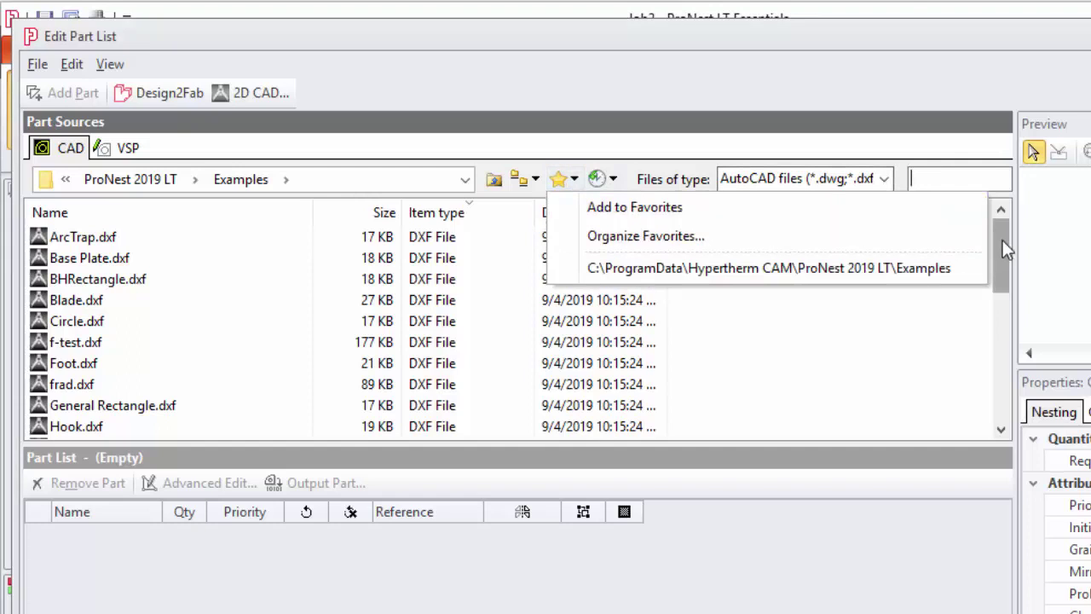
left_click_drag(999, 270, 1000, 380)
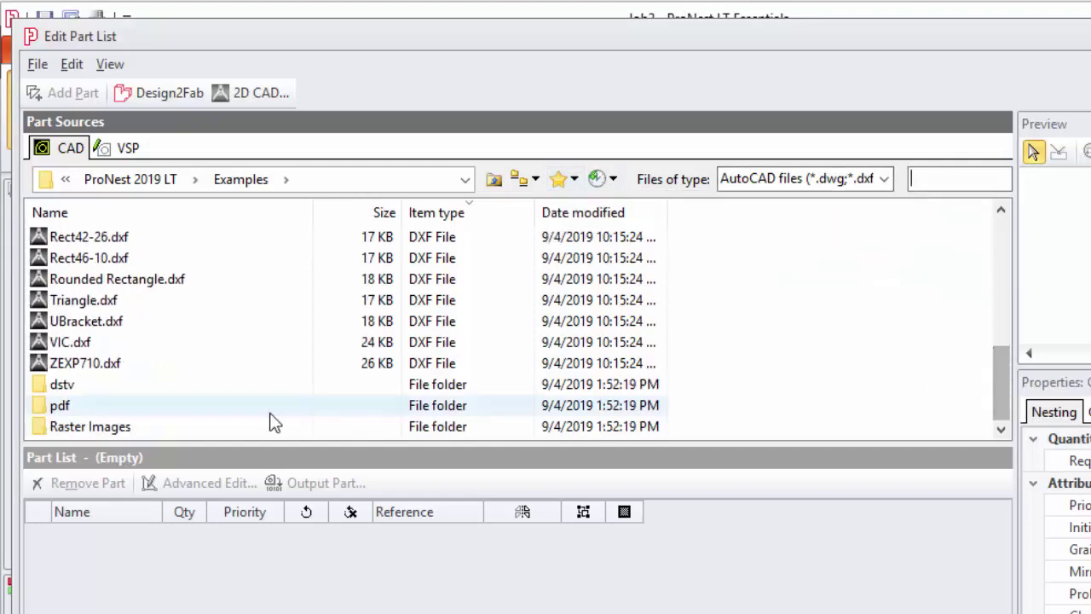
double_click(62, 407)
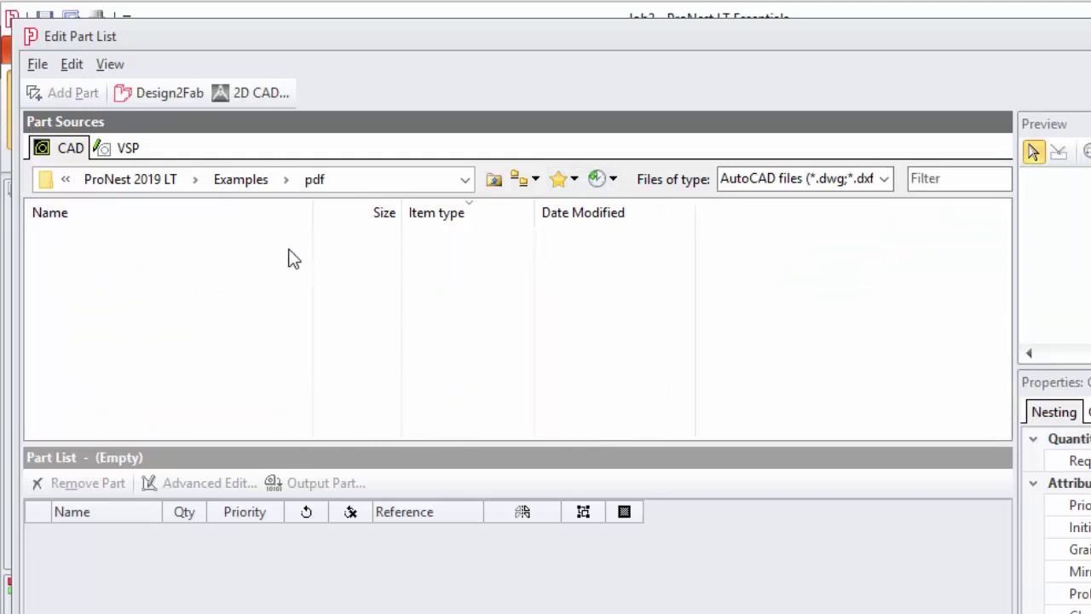
left_click(575, 179)
left_click(603, 209)
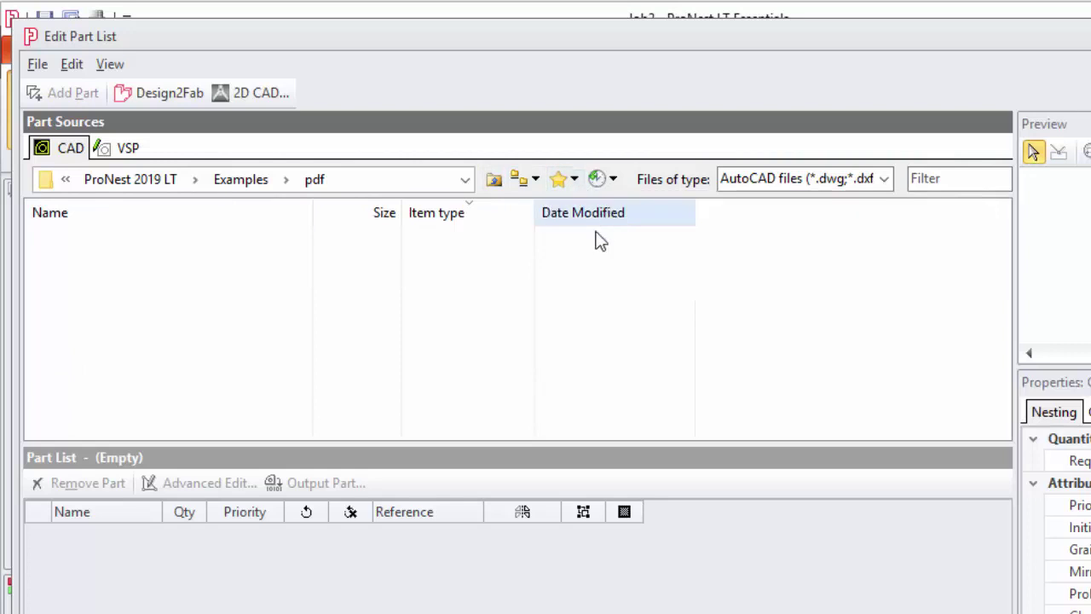
- Check the saved favorite folders and return to the Examples folder
left_click(575, 180)
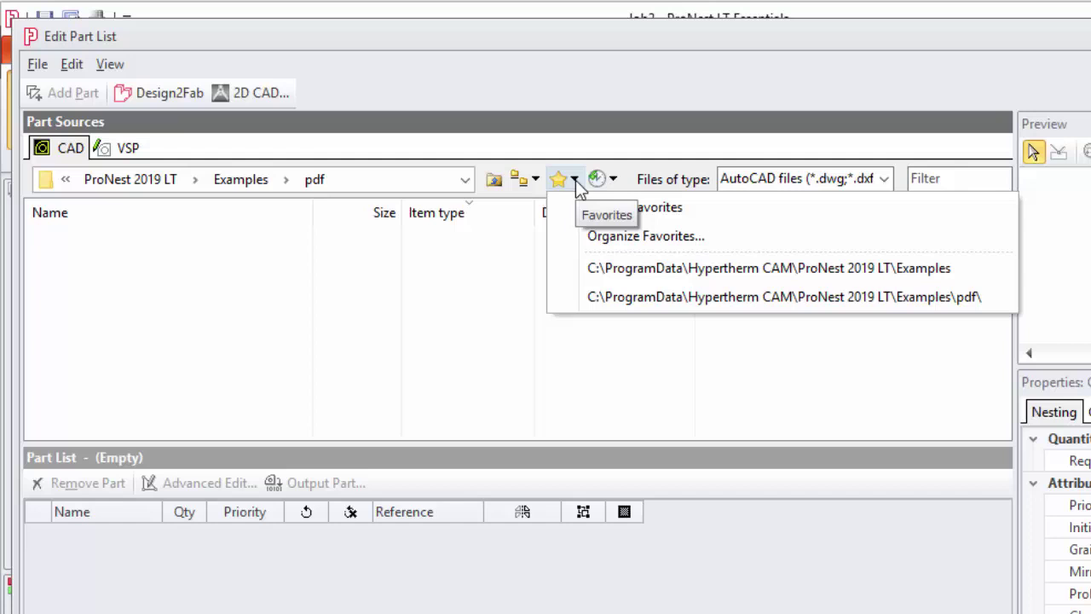
left_click(375, 341)
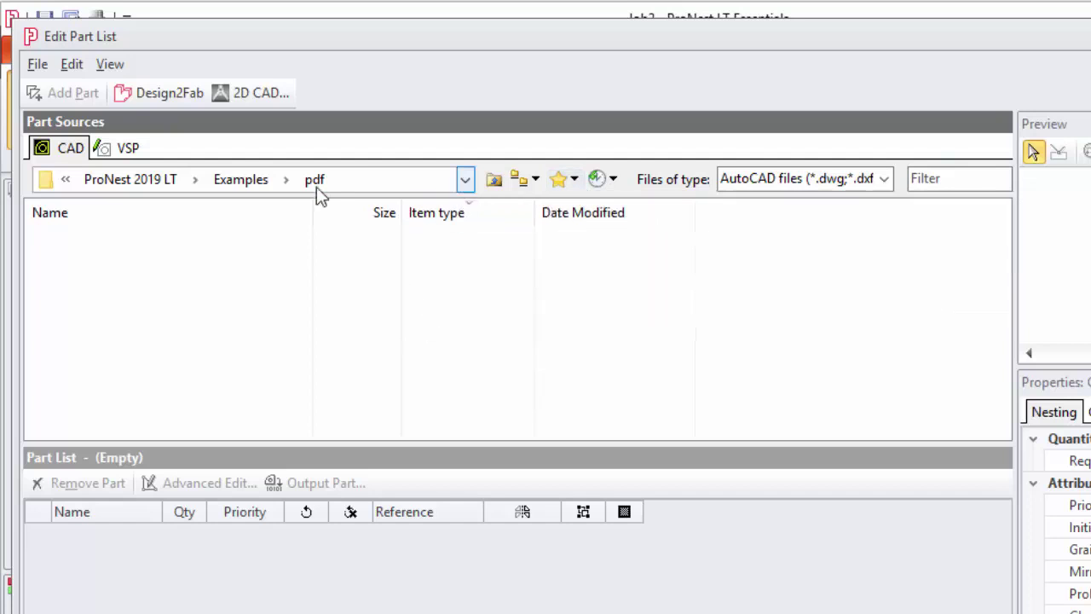
left_click(240, 173)
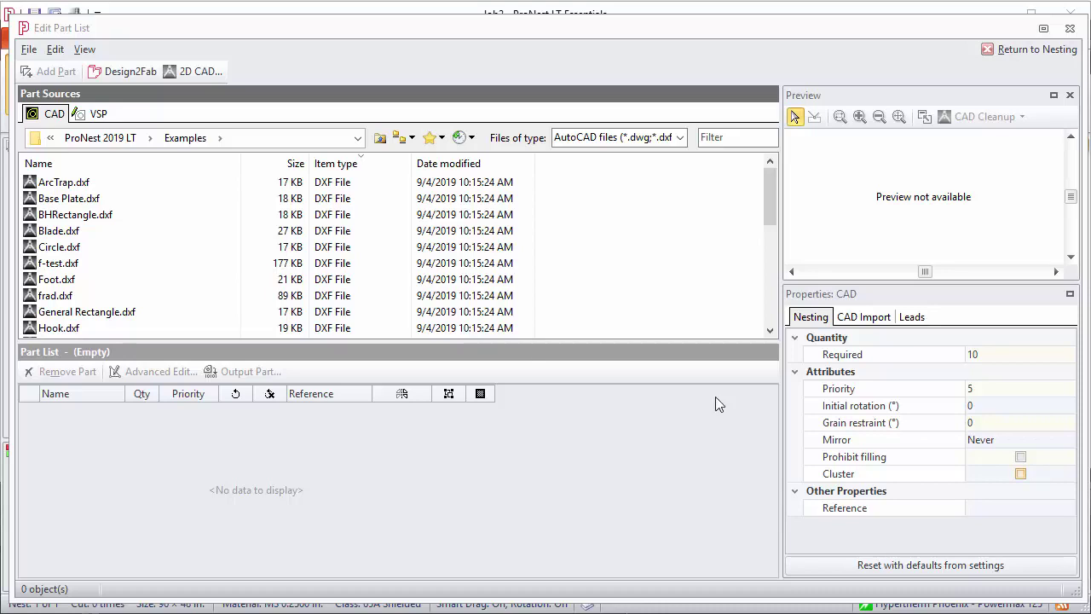
- Select Base Plate.dxf as the source part and set its required quantity to 15
left_click(73, 201)
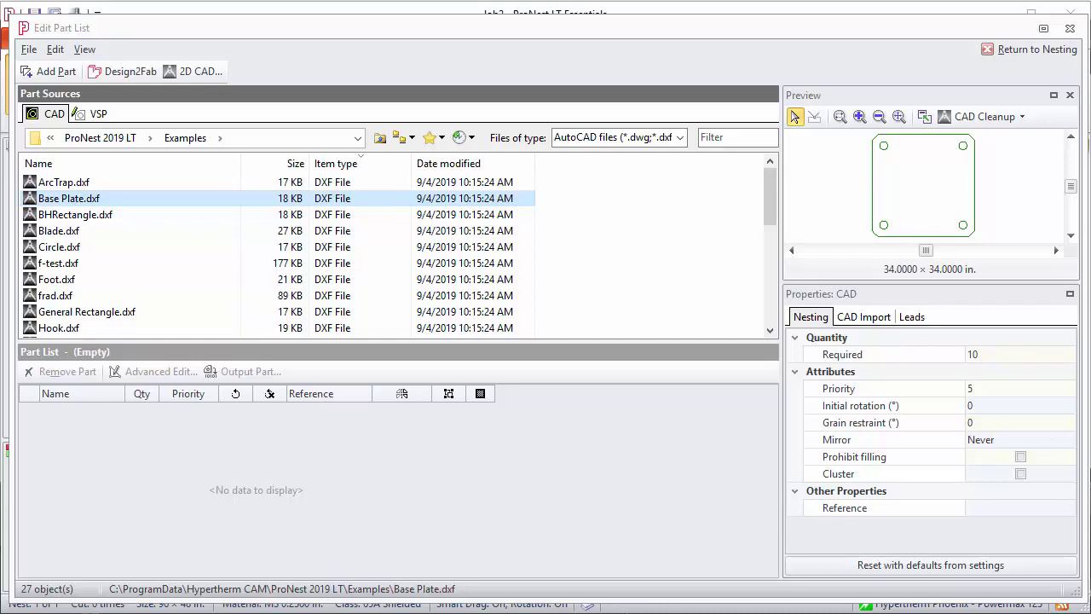
left_click(990, 355)
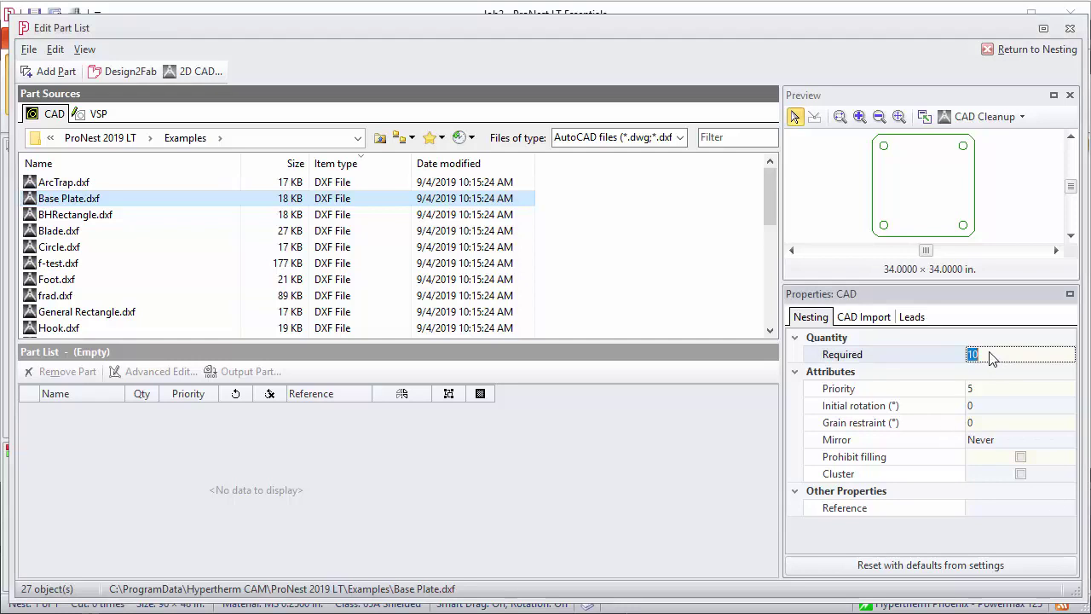
type("15")
- Unmap the CUT layer from the Plasma Cut process in the CAD import settings and map it again
left_click(864, 316)
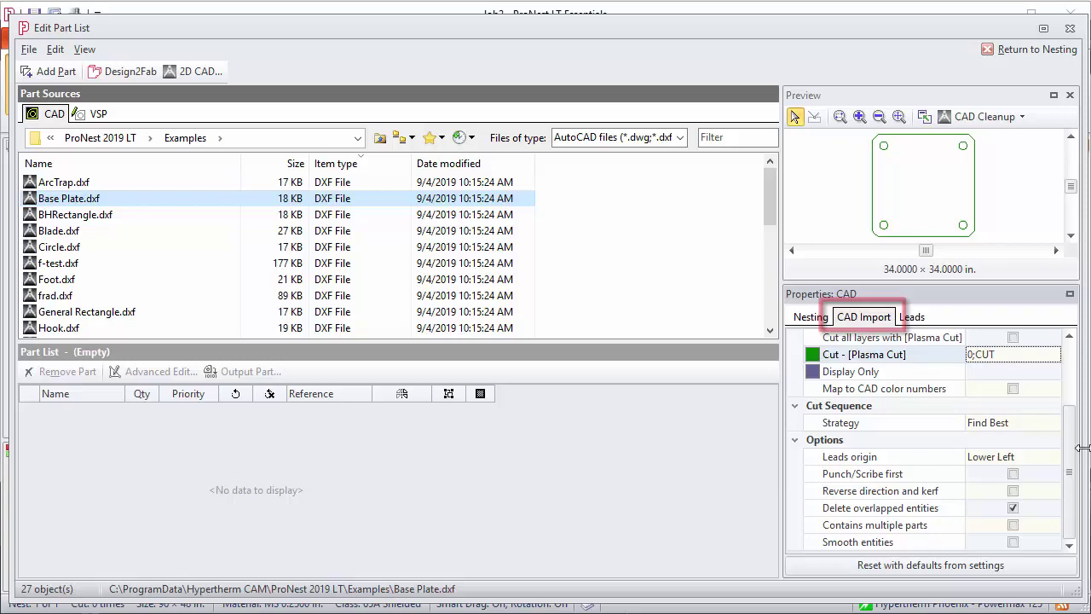
left_click_drag(1071, 447, 1071, 387)
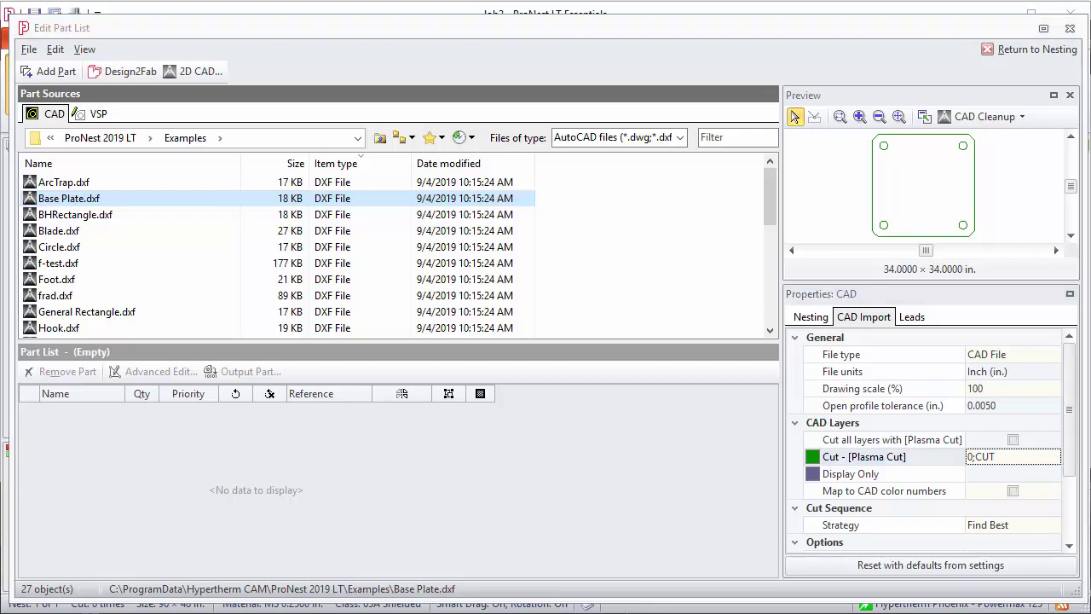
left_click(1053, 459)
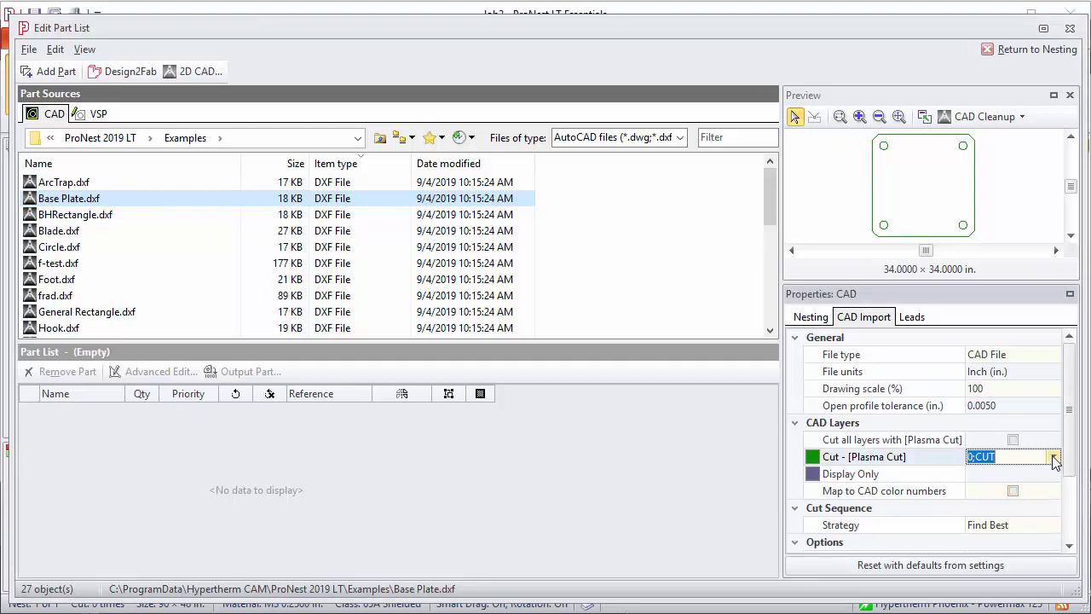
left_click(1053, 458)
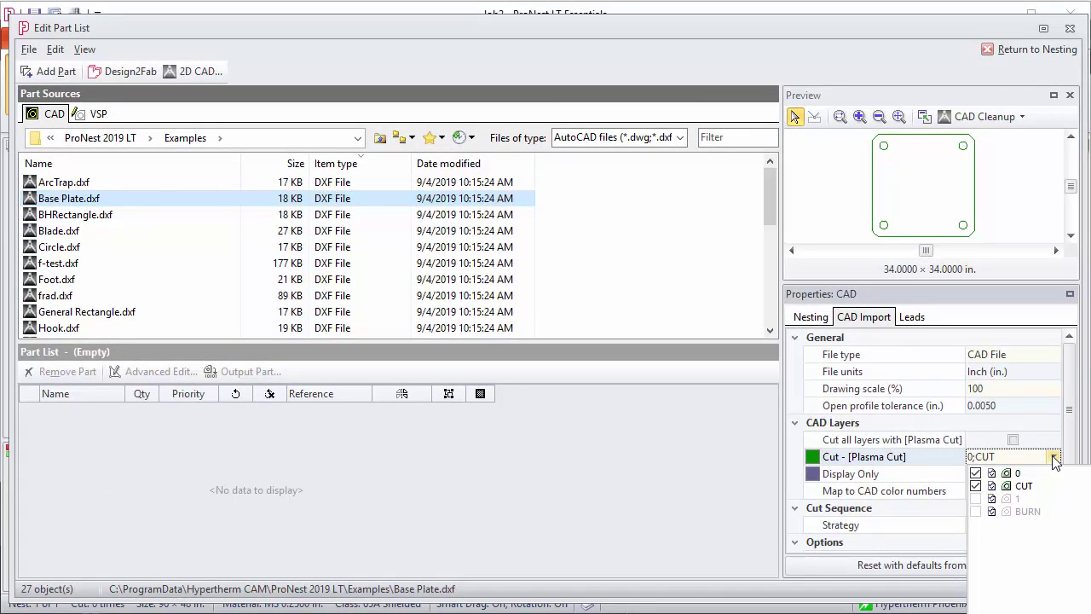
left_click(976, 486)
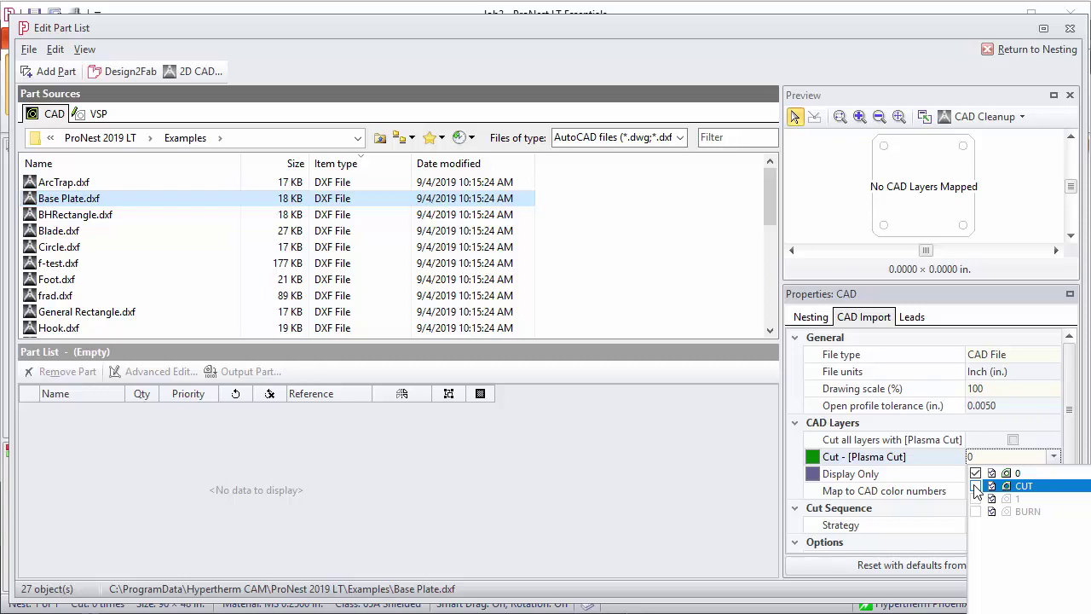
left_click(976, 486)
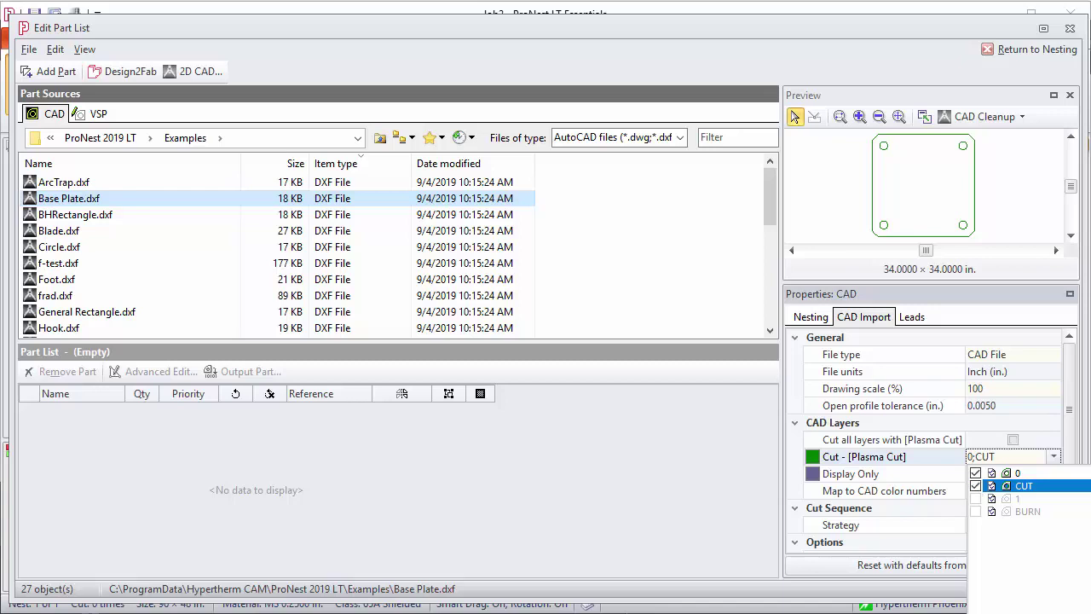
key("Return")
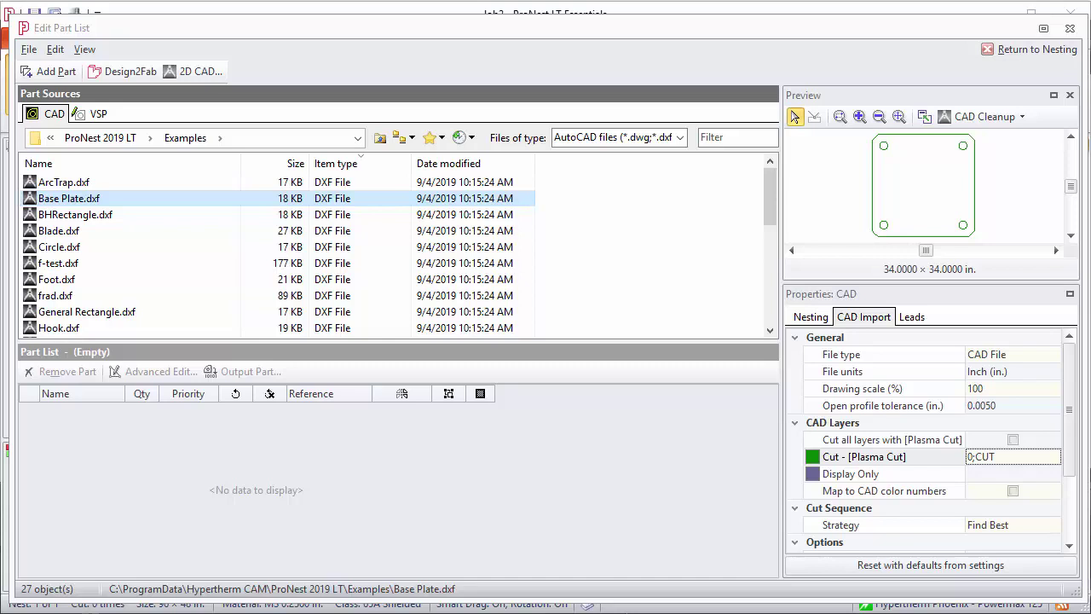
- View Base Plate.dxf in Simple CAD Cleanup and return to the part list editor
left_click(1023, 118)
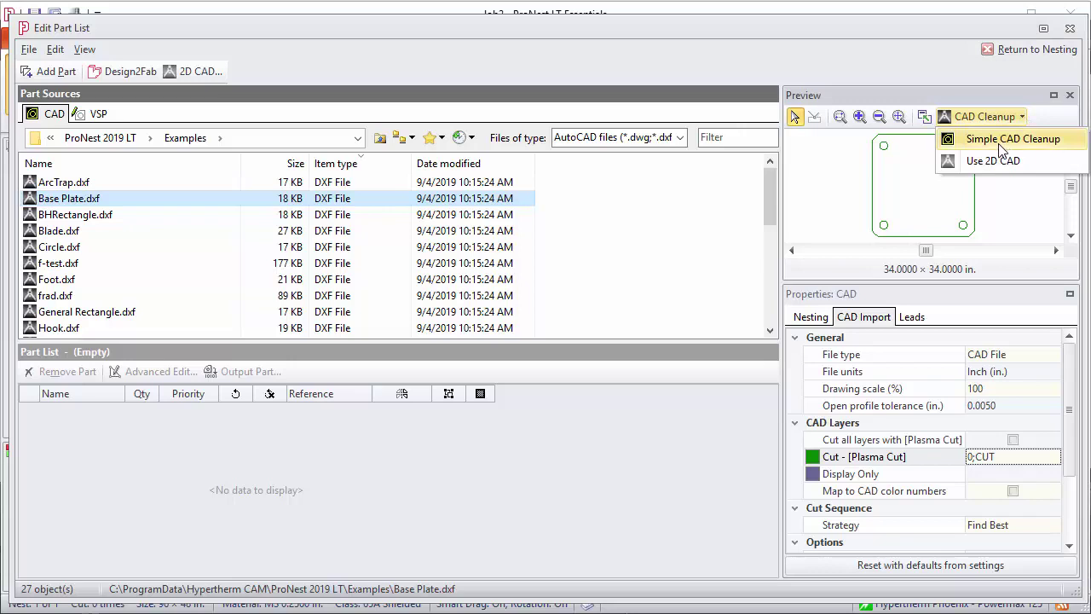
left_click(998, 141)
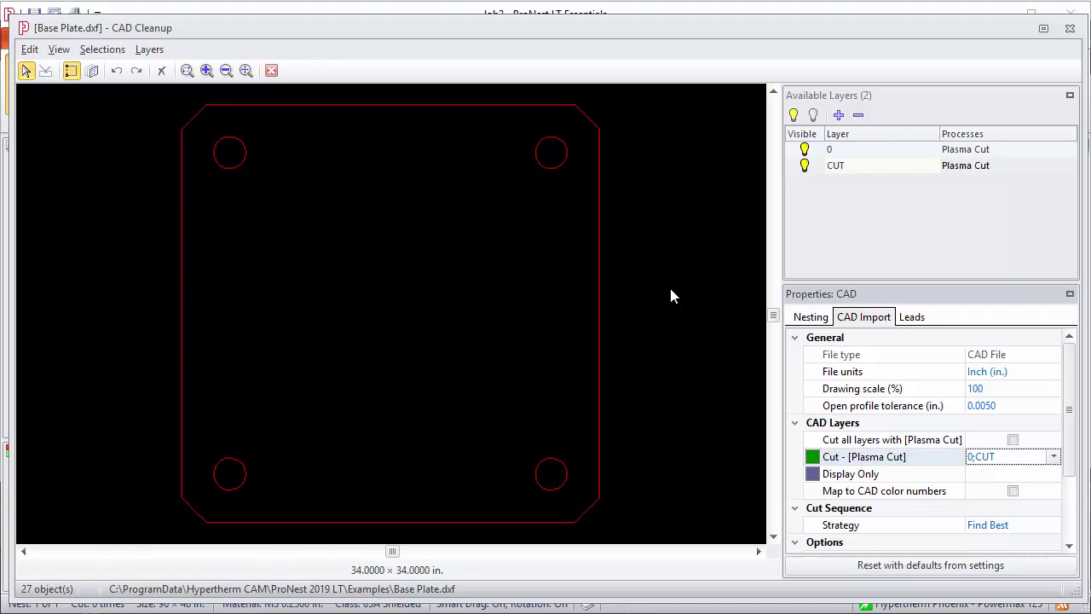
left_click(271, 72)
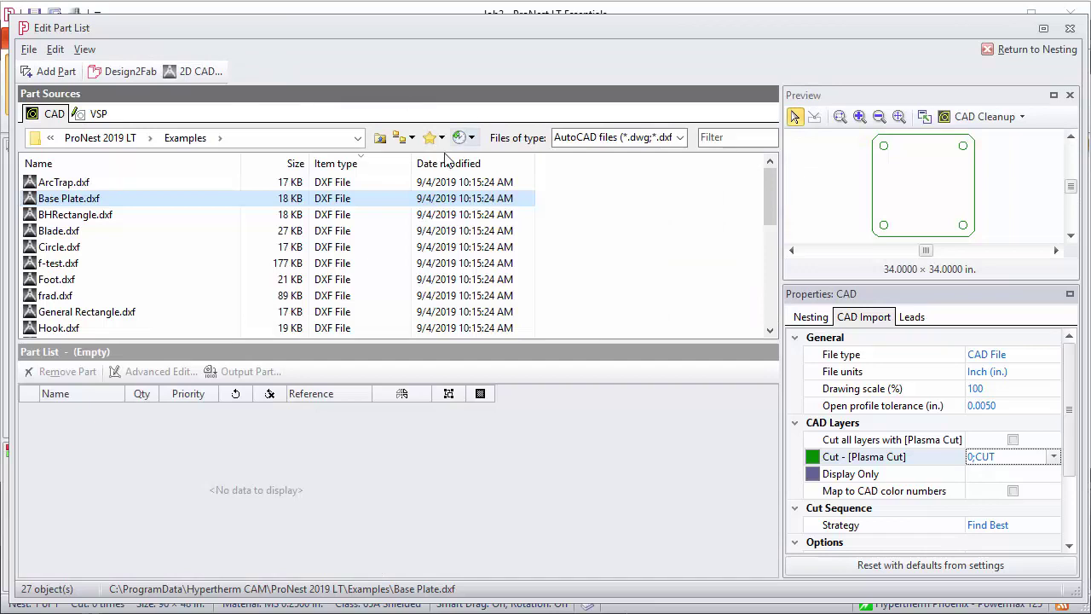
- Add the Base Plate to the part list and inspect its lower-left corner and hole up close in the preview
left_click(56, 74)
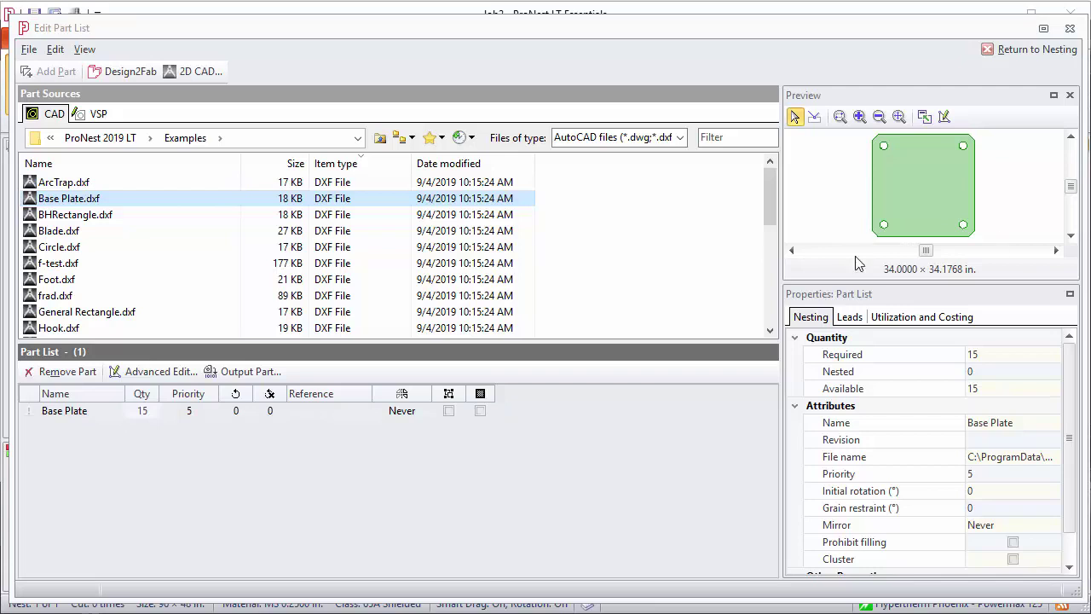
left_click(870, 236)
scroll(878, 241, "up", 4)
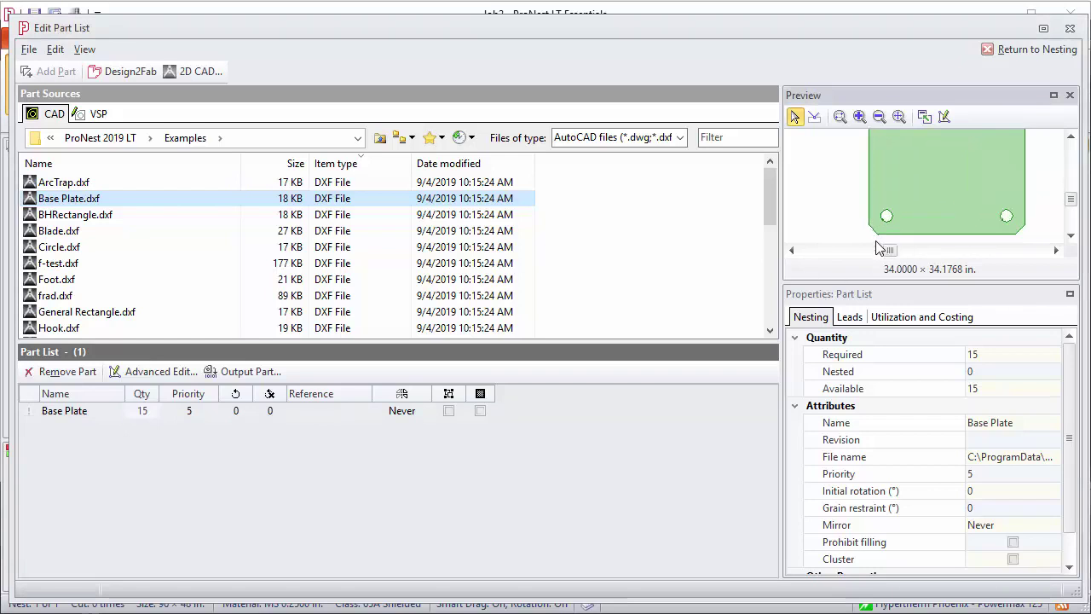
scroll(889, 242, "up", 1)
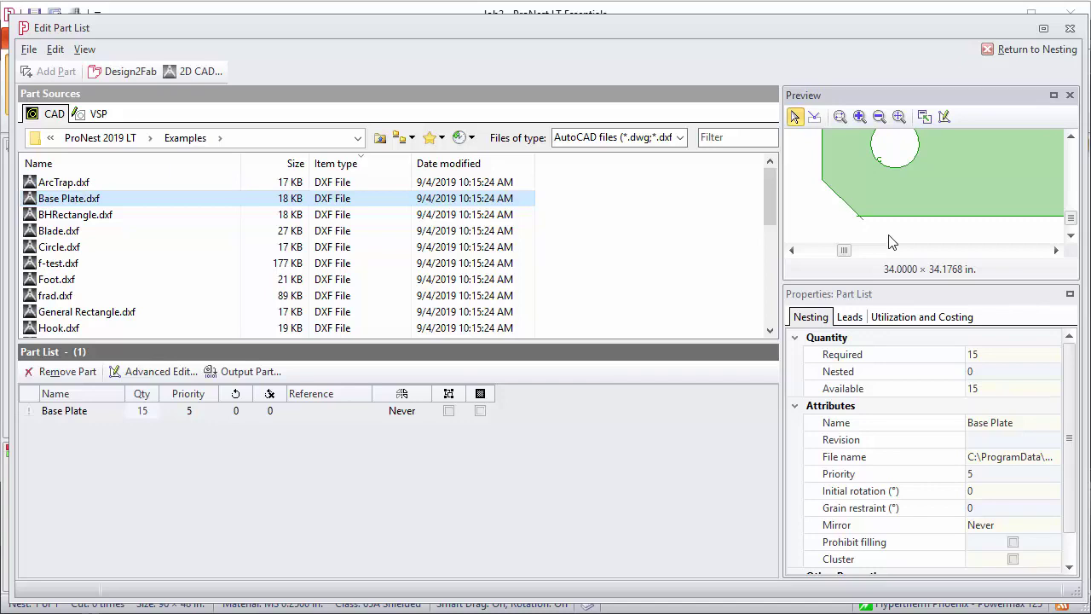
left_click(900, 116)
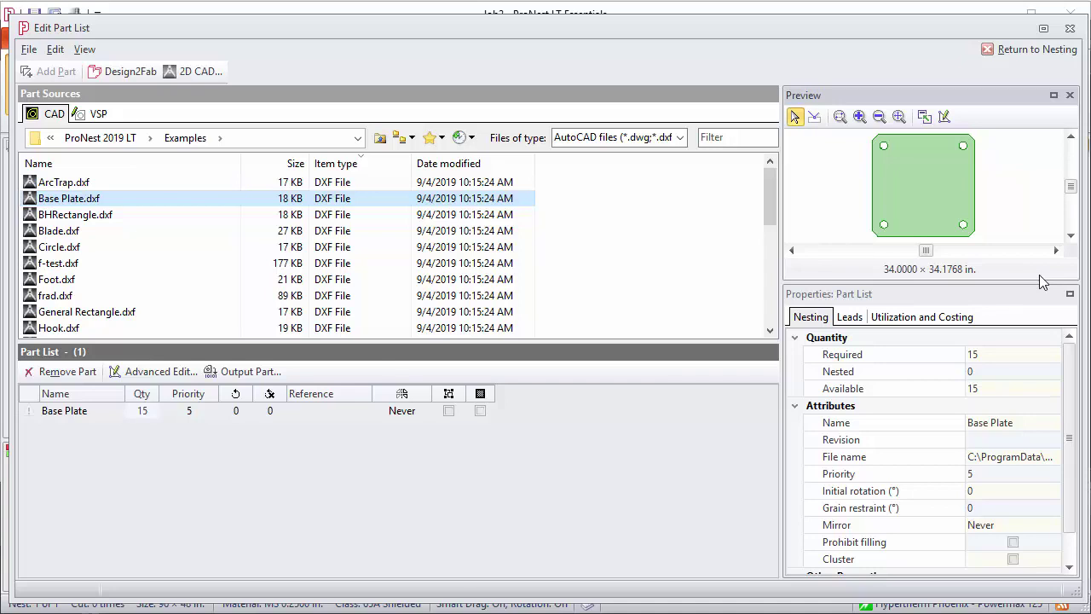
- Set the Base Plate's quantity in the part list to 20
left_click(86, 415)
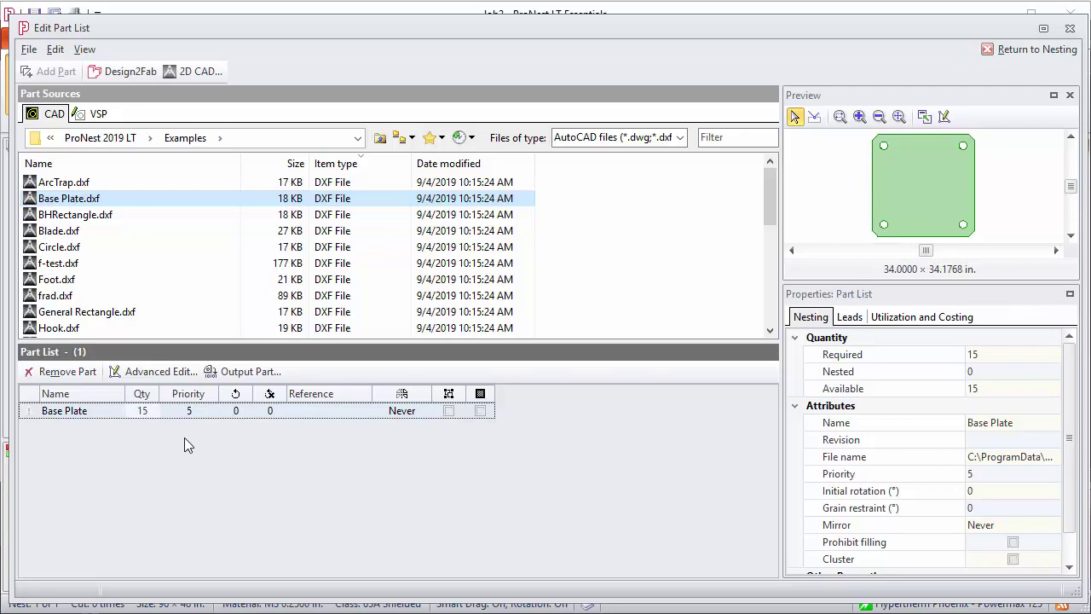
left_click(139, 412)
type("20")
key("Return")
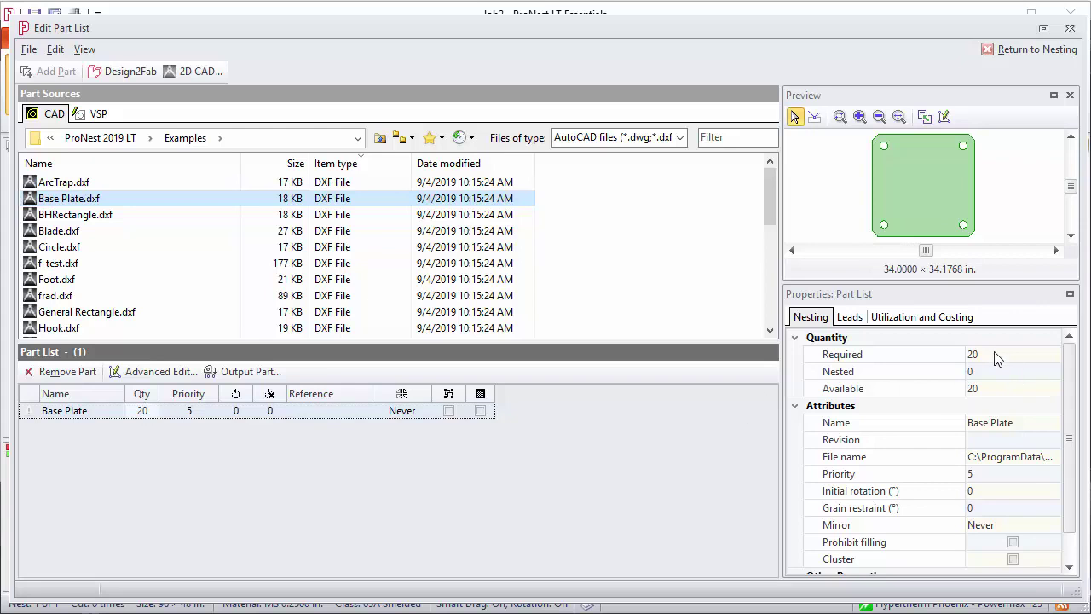